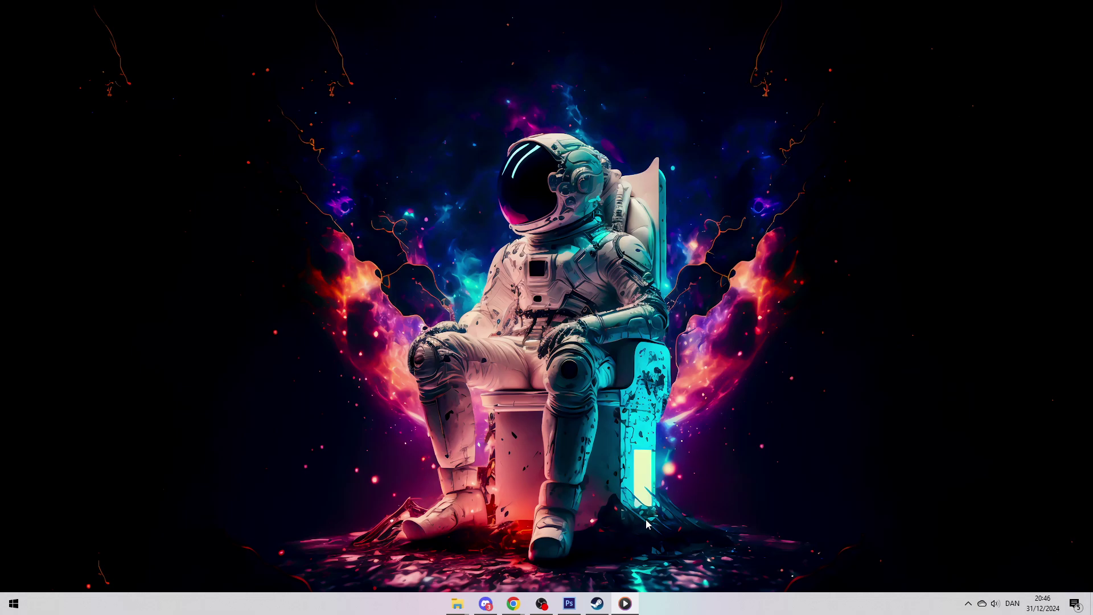
Launch Steam and go to your own profile page via the account dropdown's View my profile
{"action": "left_click", "coordinate": [598, 604]}
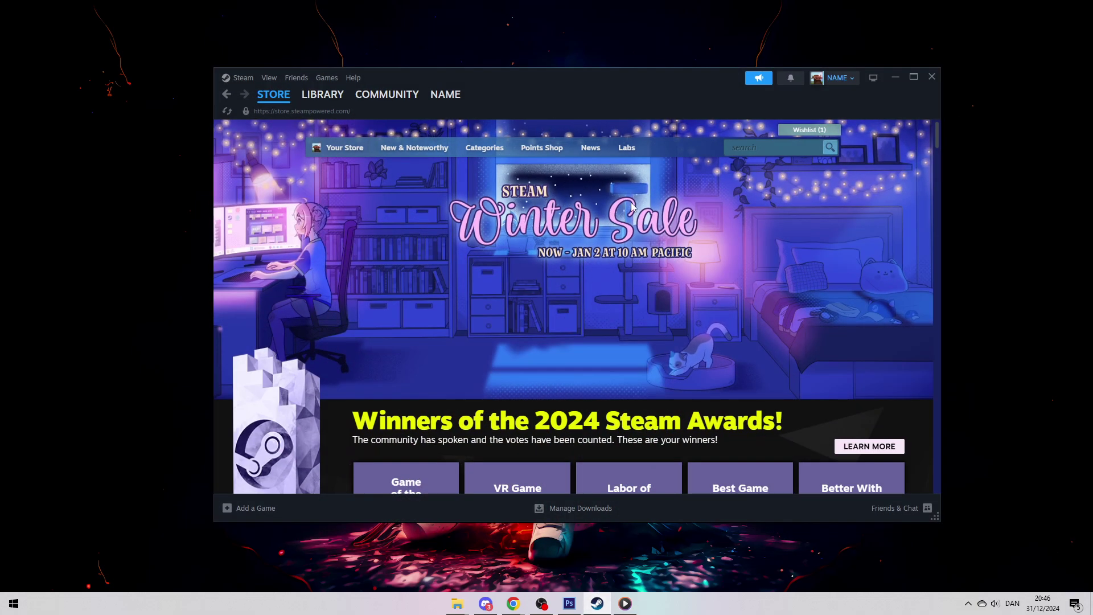
{"action": "left_click", "coordinate": [839, 79]}
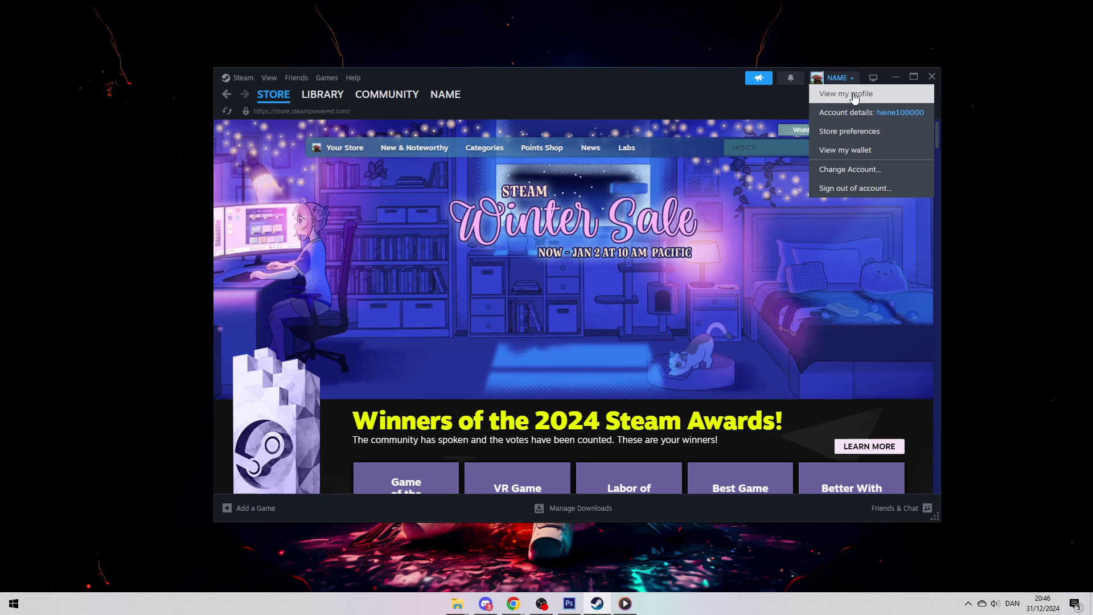
{"action": "left_click", "coordinate": [854, 94]}
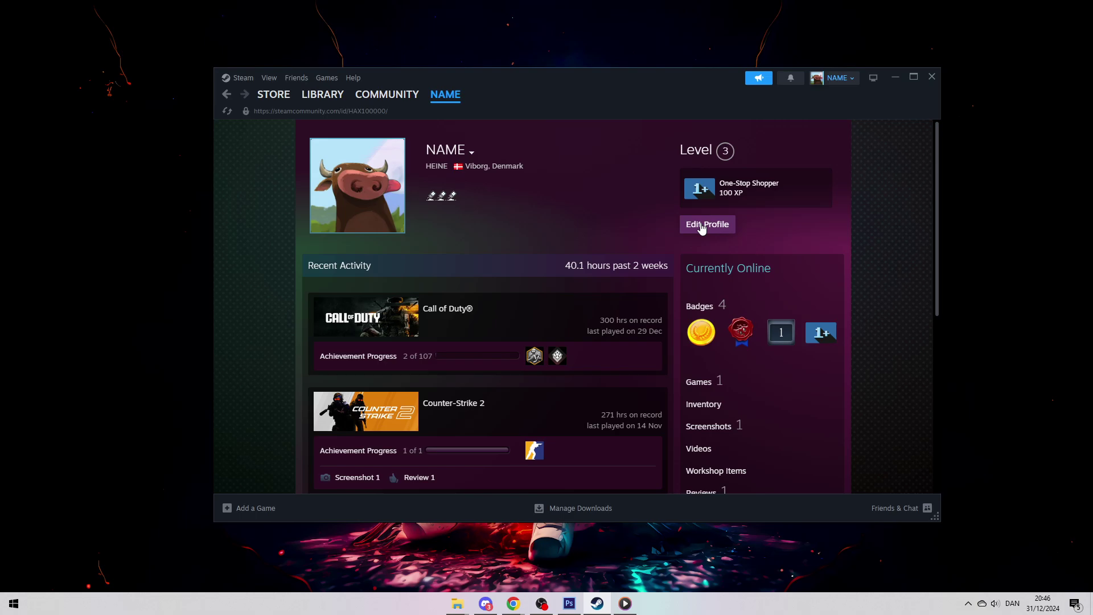
Append 123 to the Profile Name in Edit Profile, making it NAME123, and save
{"action": "left_click", "coordinate": [701, 226]}
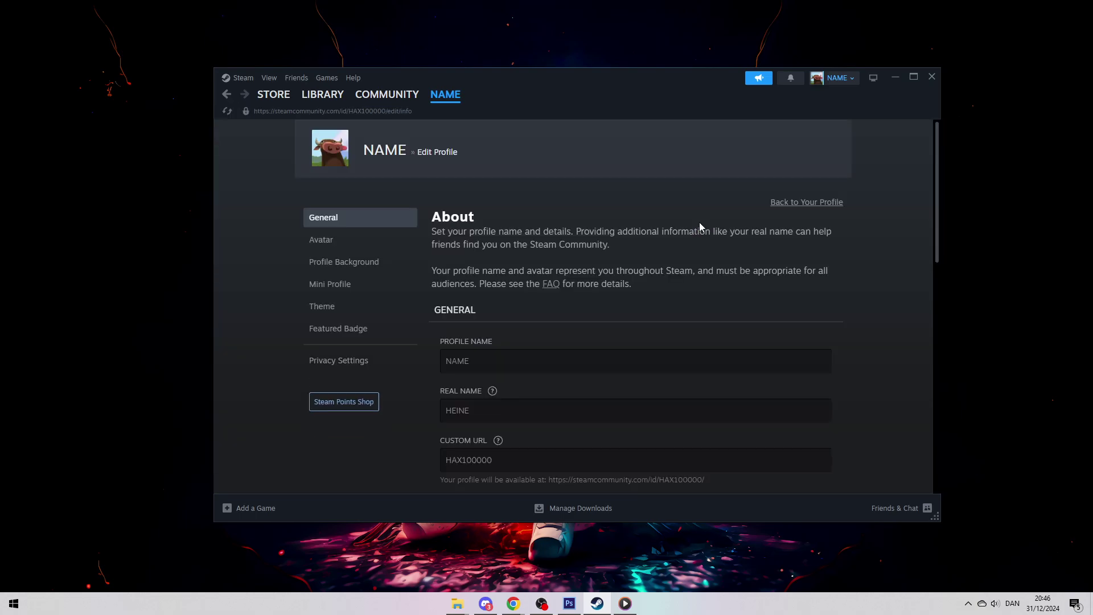
{"action": "left_click", "coordinate": [528, 353]}
{"action": "type", "text": "123"}
{"action": "scroll", "coordinate": [528, 353], "scroll_direction": "down", "scroll_amount": 1}
{"action": "scroll", "coordinate": [527, 355], "scroll_direction": "down", "scroll_amount": 4}
{"action": "scroll", "coordinate": [528, 354], "scroll_direction": "down", "scroll_amount": 1}
{"action": "scroll", "coordinate": [526, 356], "scroll_direction": "down", "scroll_amount": 2}
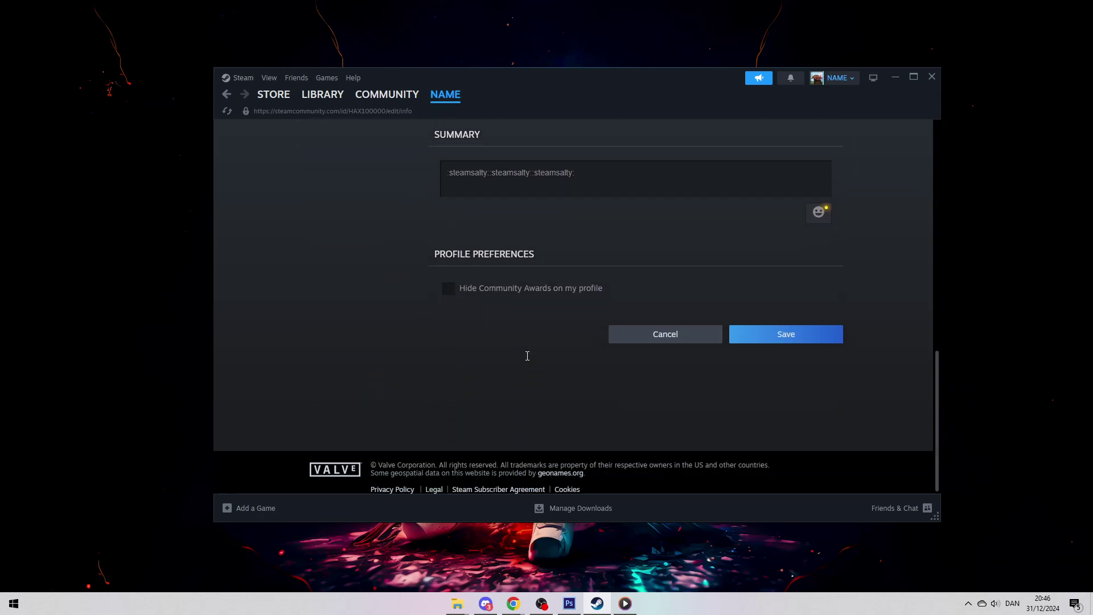
{"action": "left_click", "coordinate": [788, 345]}
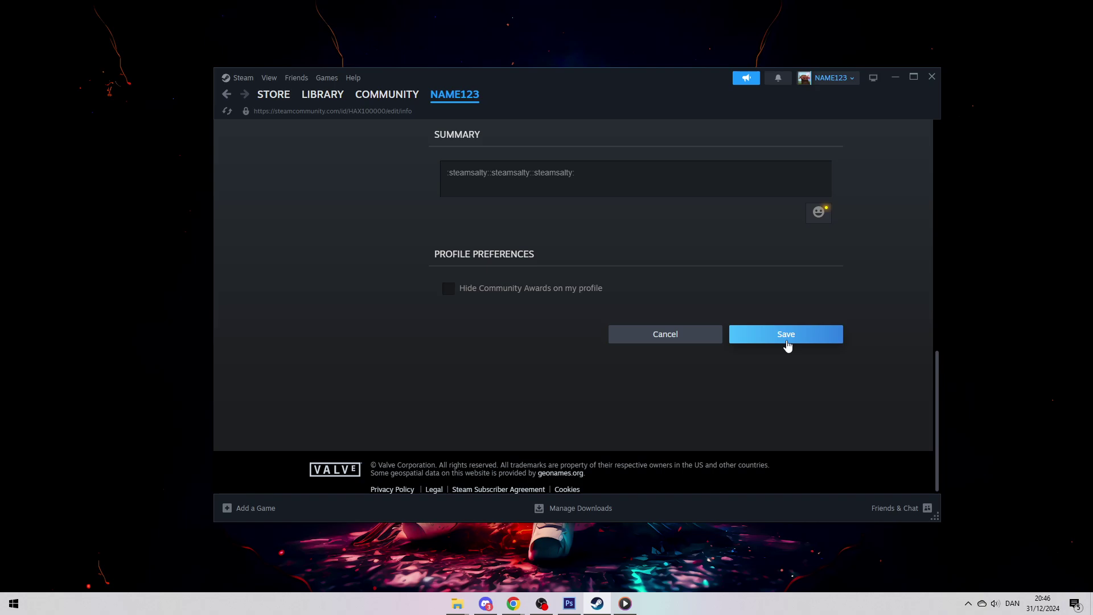
{"action": "mouse_move", "coordinate": [454, 95]}
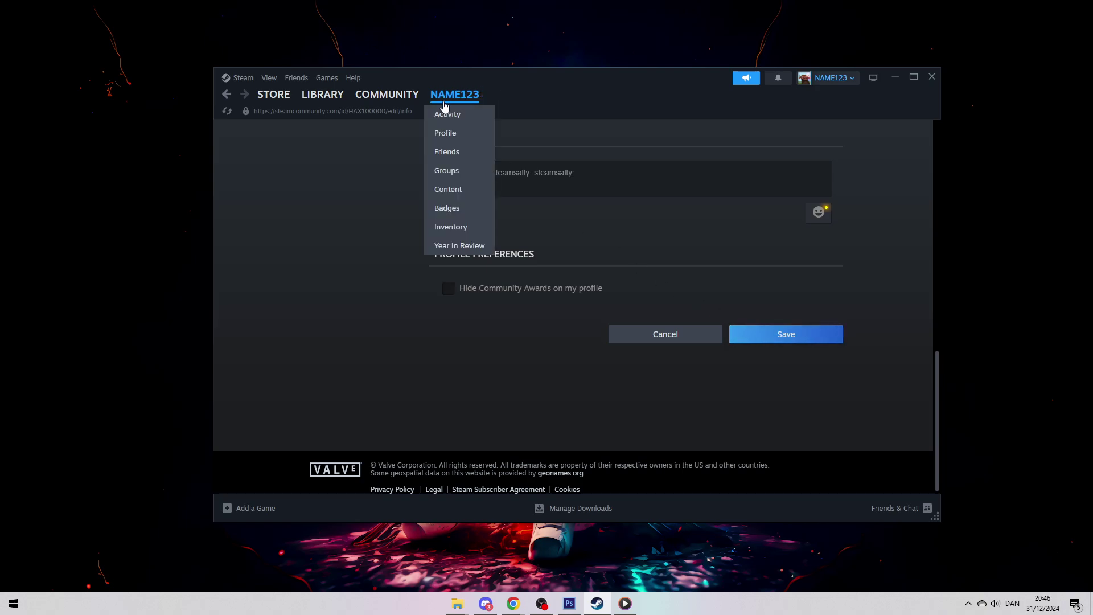
Open the Profile page from the NAME123 nav tab to see the updated name
{"action": "left_click", "coordinate": [458, 136]}
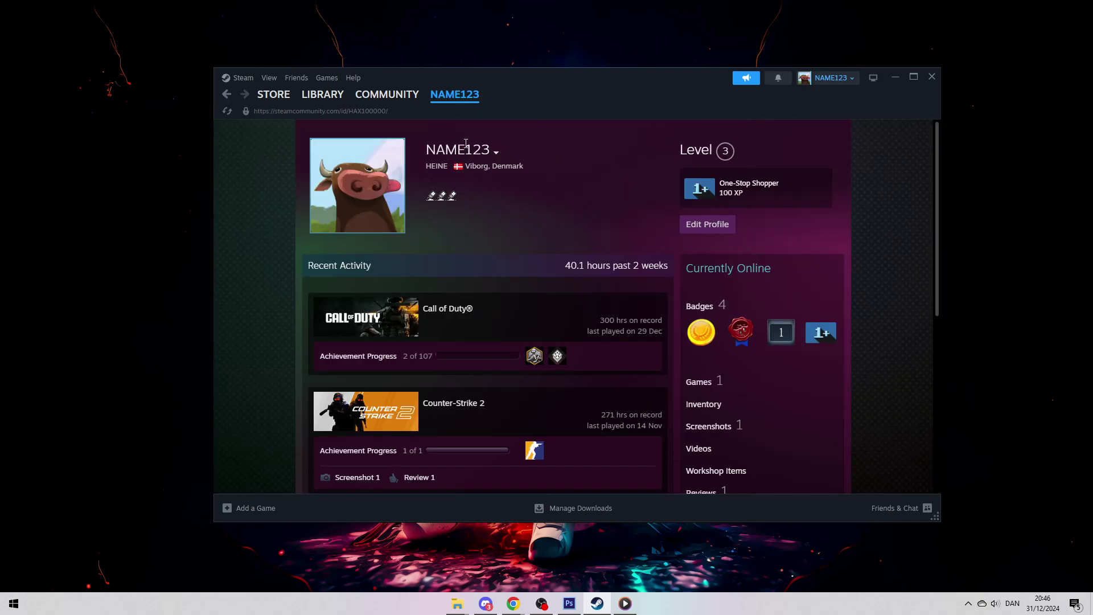
{"action": "scroll", "coordinate": [503, 174], "scroll_direction": "down", "scroll_amount": 1}
{"action": "scroll", "coordinate": [503, 175], "scroll_direction": "down", "scroll_amount": 2}
{"action": "scroll", "coordinate": [557, 194], "scroll_direction": "up", "scroll_amount": 3}
{"action": "scroll", "coordinate": [557, 194], "scroll_direction": "down", "scroll_amount": 1}
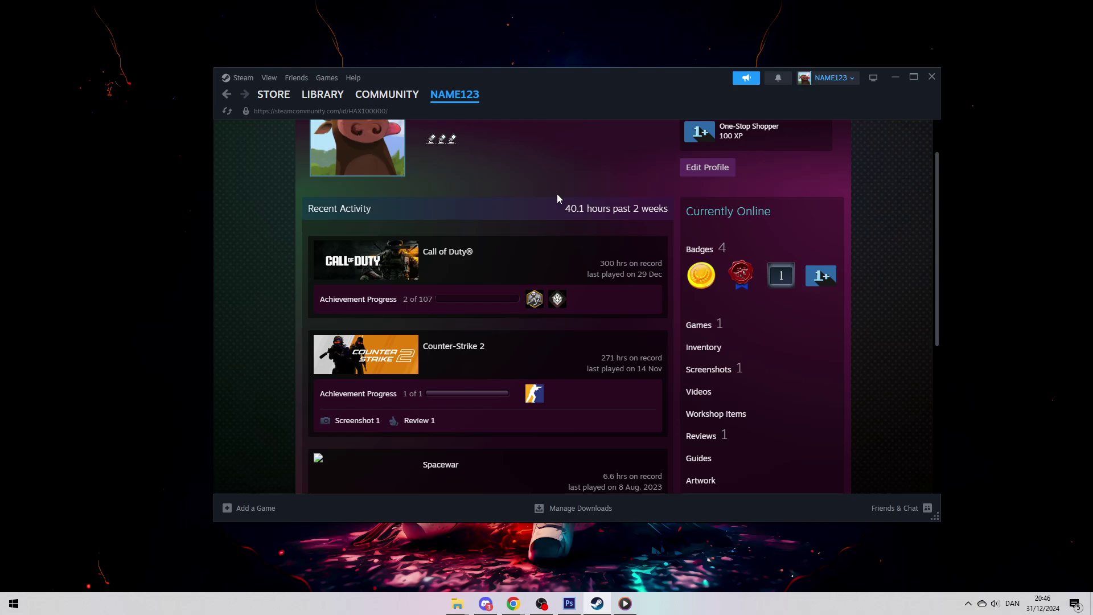